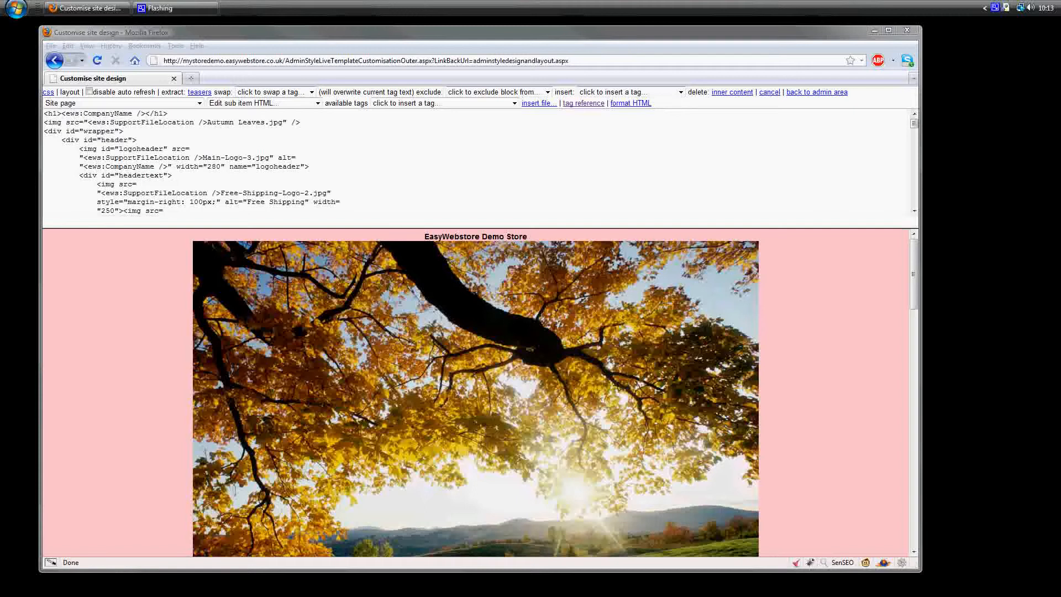
Step: Delete the company name heading and the Autumn Leaves.jpg image tag from the start of the Site page HTML
left_click(284, 142)
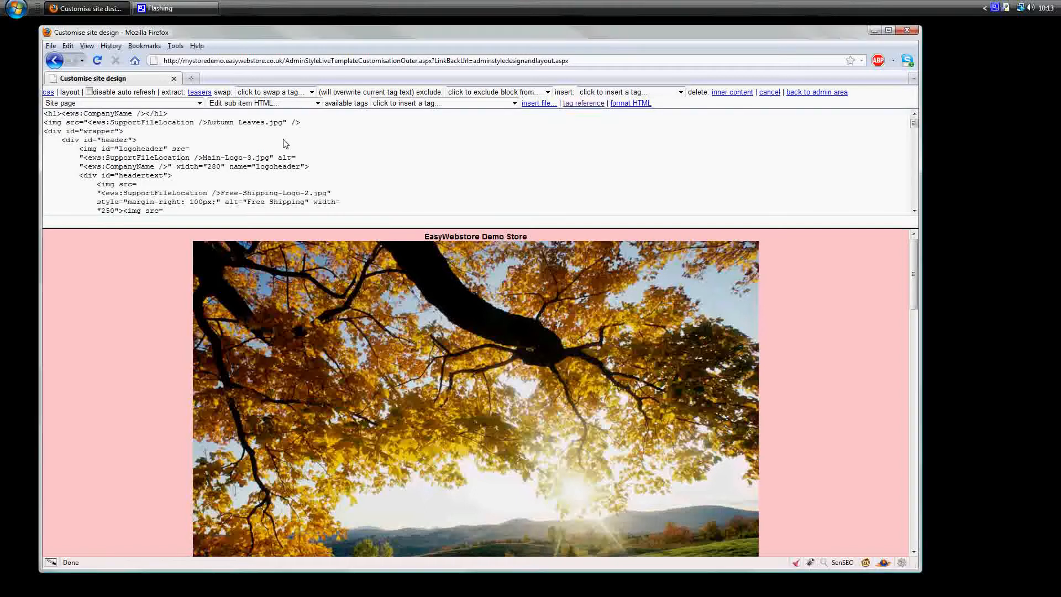
left_click_drag(300, 122, 5, 121)
key("Delete")
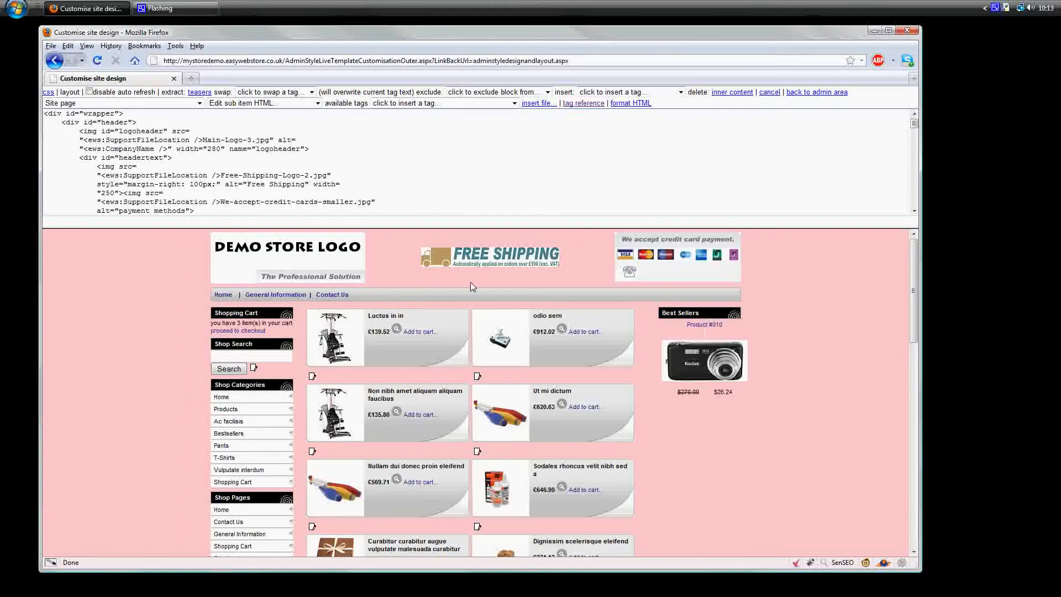
Step: Delete the last three-line rule at the end of the stylesheet to remove the pink page background
left_click(49, 92)
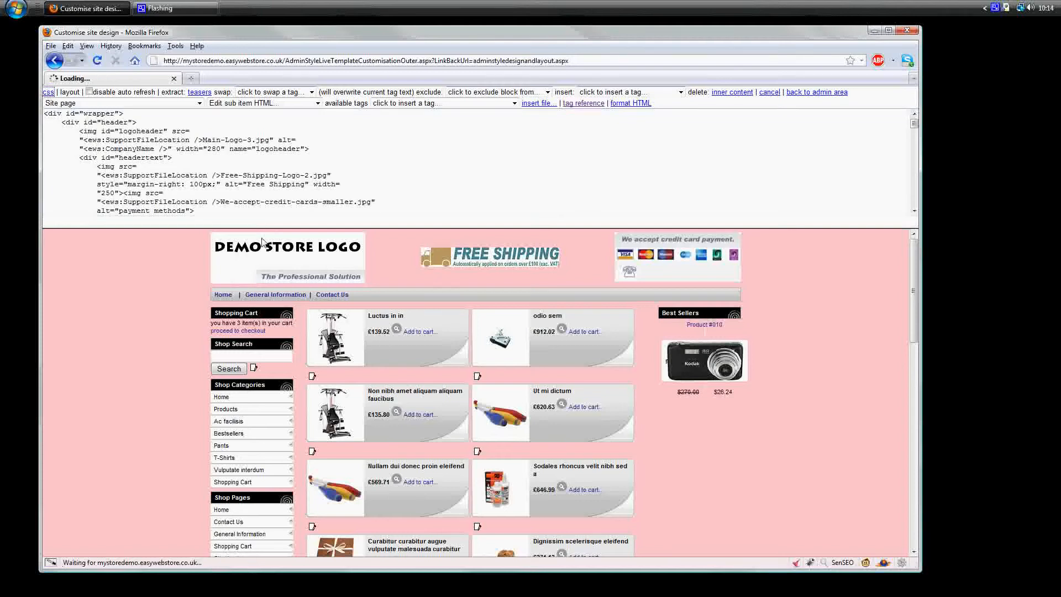
left_click(285, 157)
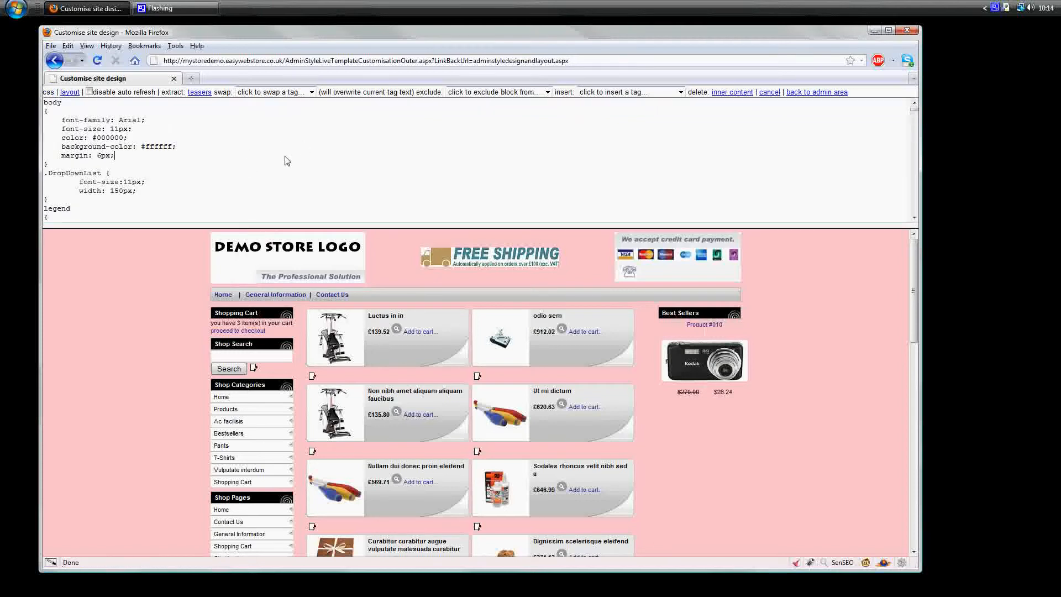
key("ctrl+End")
key("shift+Up")
key("shift+Up")
key("shift+Up")
key("shift+Up")
key("BackSpace")
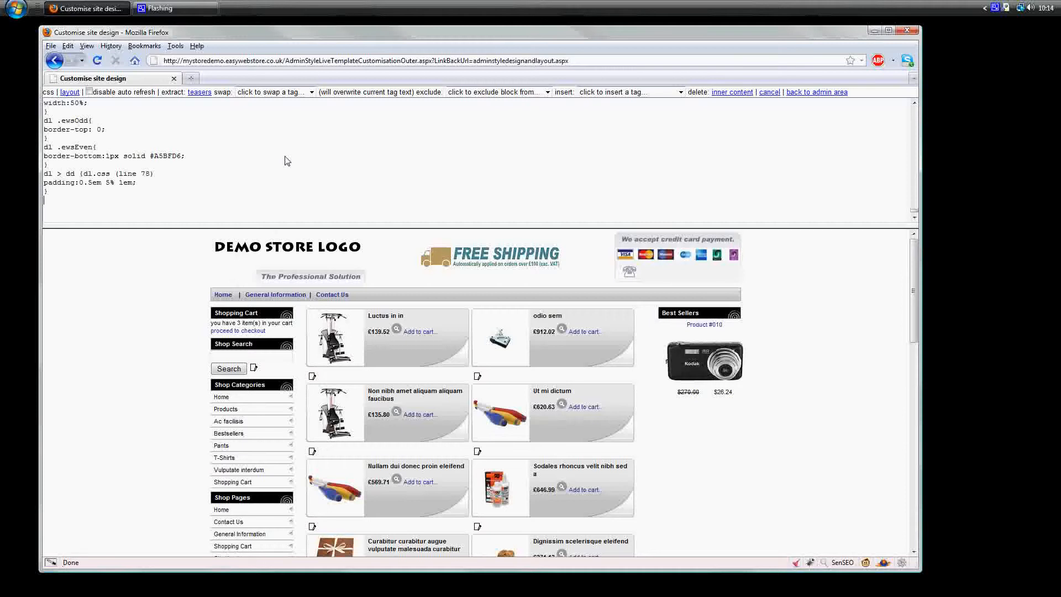
Step: Return to the layout HTML and view the list of files available for insertion or upload, then close it
left_click(68, 93)
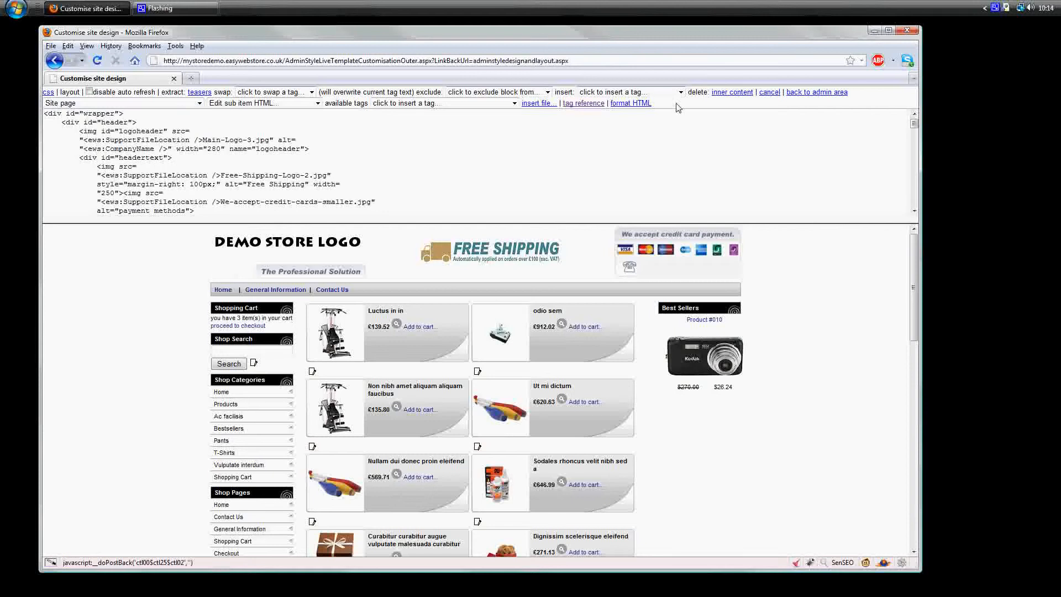
left_click(539, 103)
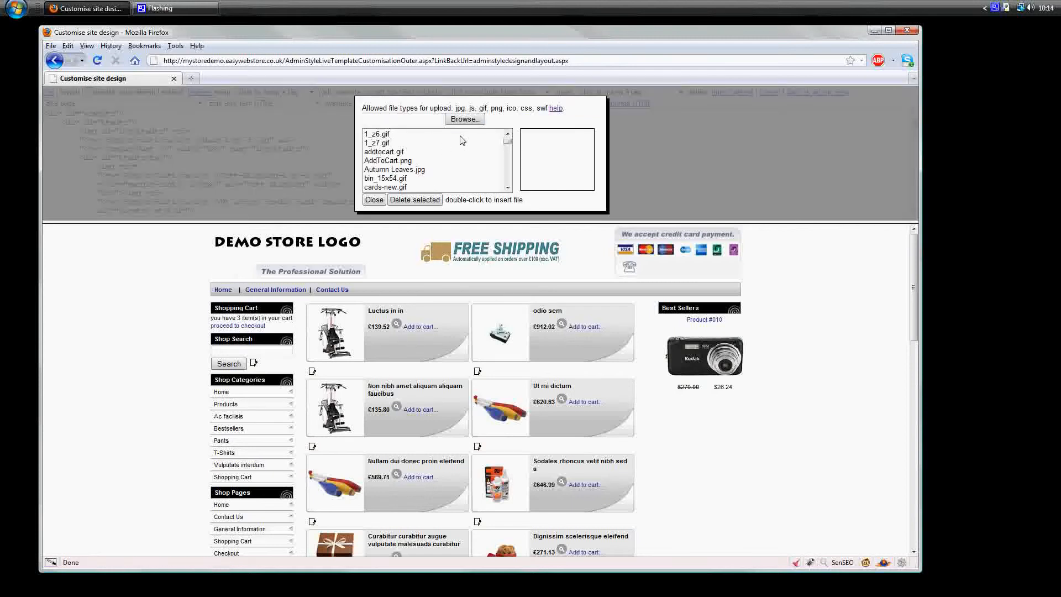
left_click(378, 201)
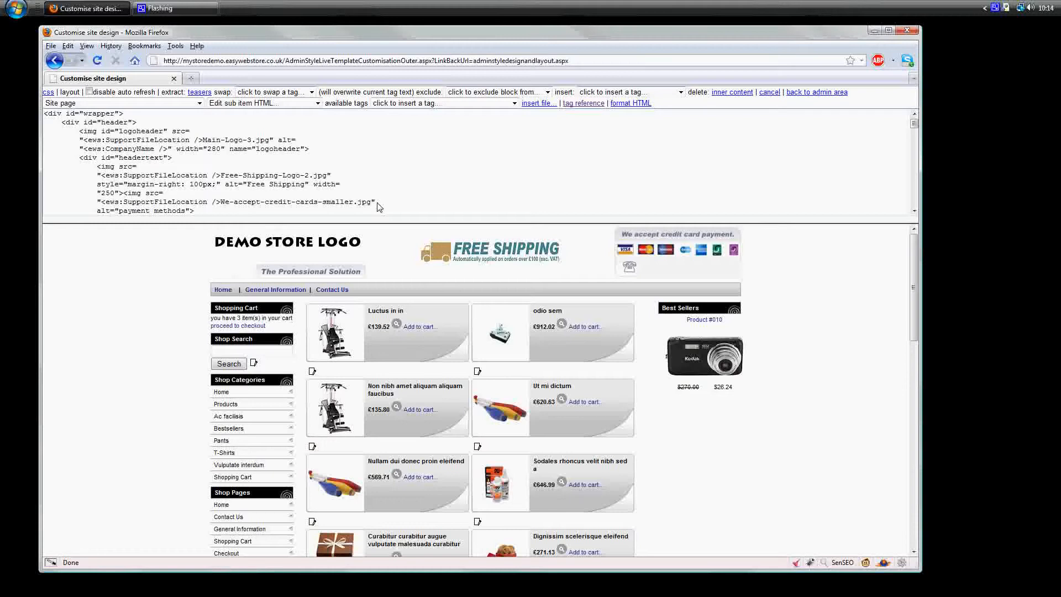
Step: Return to the admin area and open the template change page with its website import and template options
left_click(830, 93)
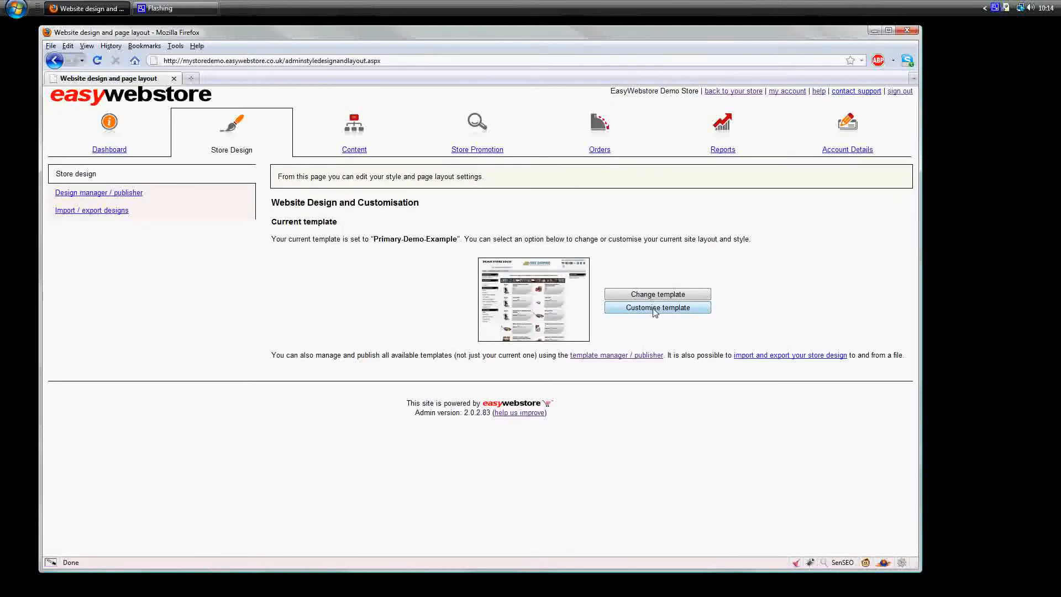
left_click(664, 294)
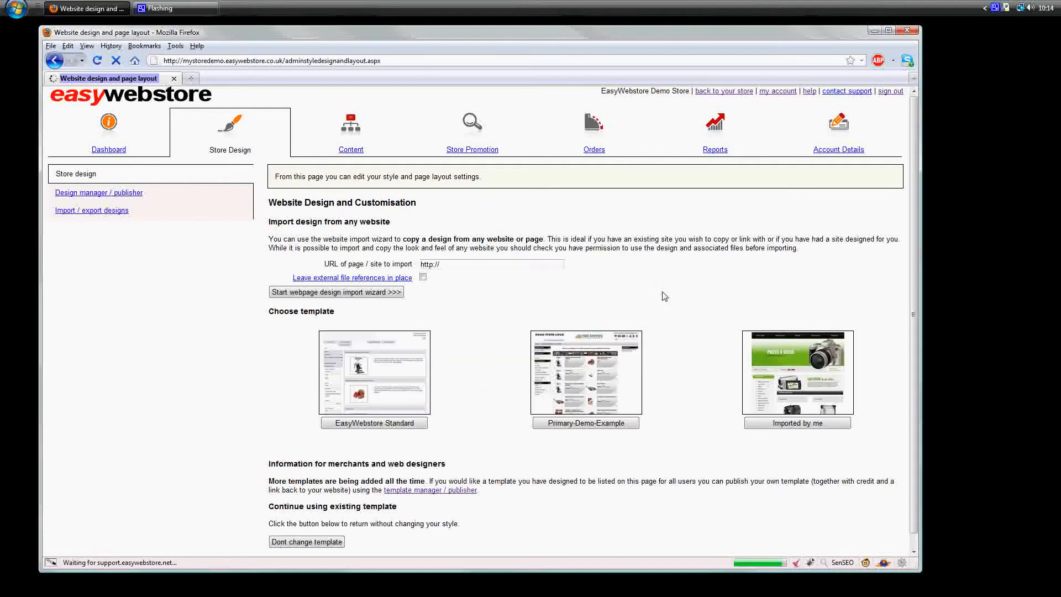
scroll(666, 301, "down", 2)
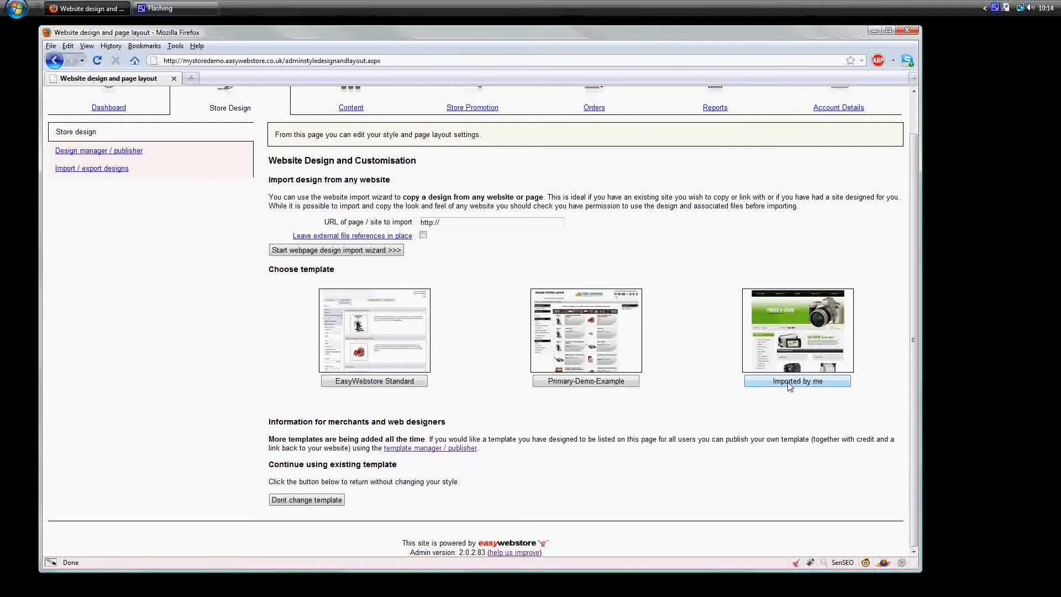
scroll(791, 387, "up", 2)
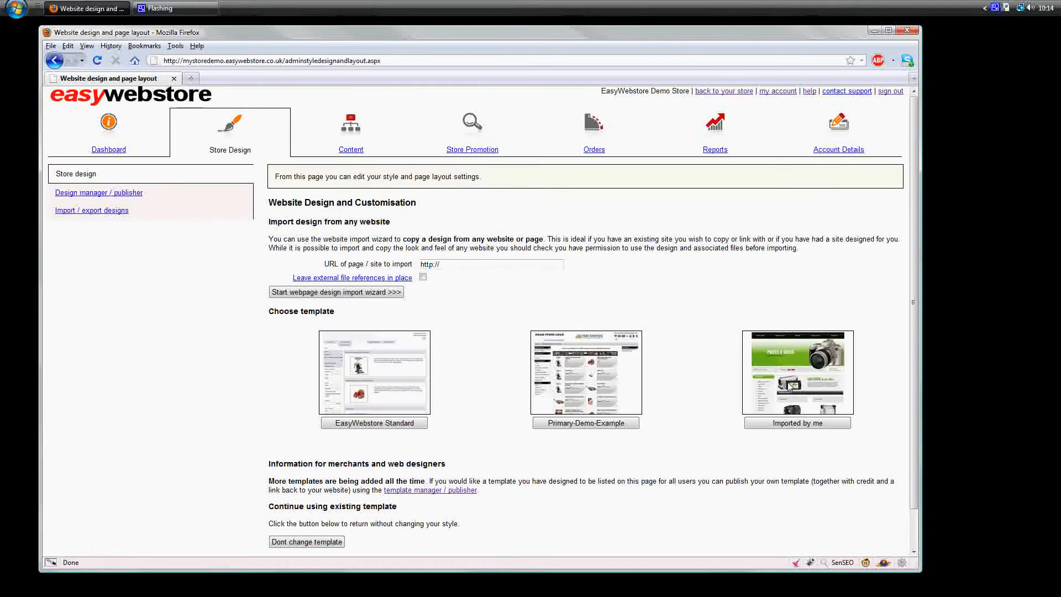
double_click(477, 265)
left_click(253, 388)
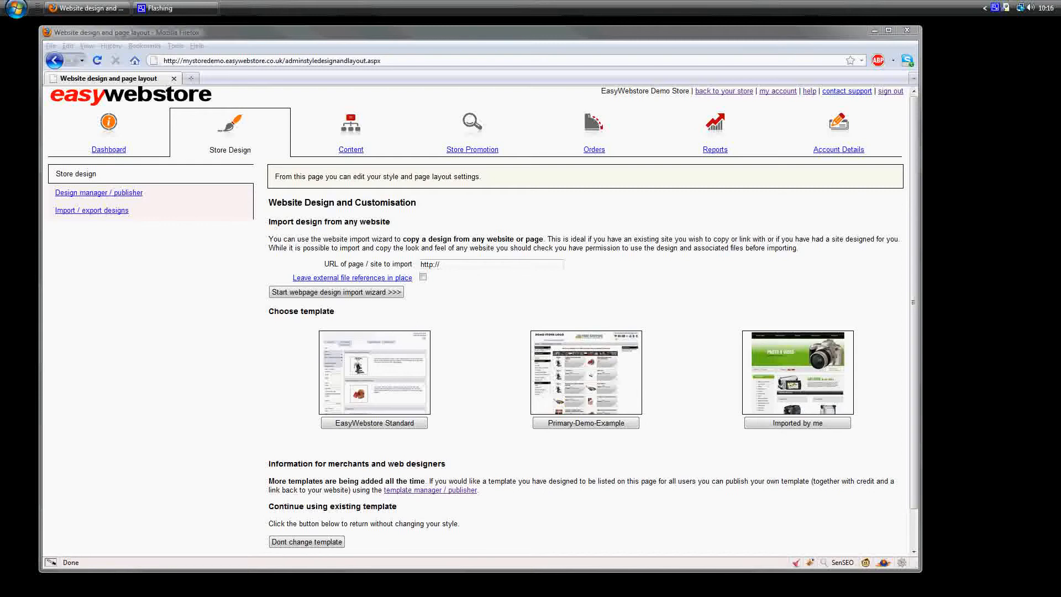
Step: Open the copied template-help.com cre_18440 product page in a new browser tab and close the developer panel below it
left_click(191, 77)
type("http://osc3.template-help.com/cre_18440/product_info.php?products_id=1&osCsid=2389e841ebe08e6201bed4e33a7428e2")
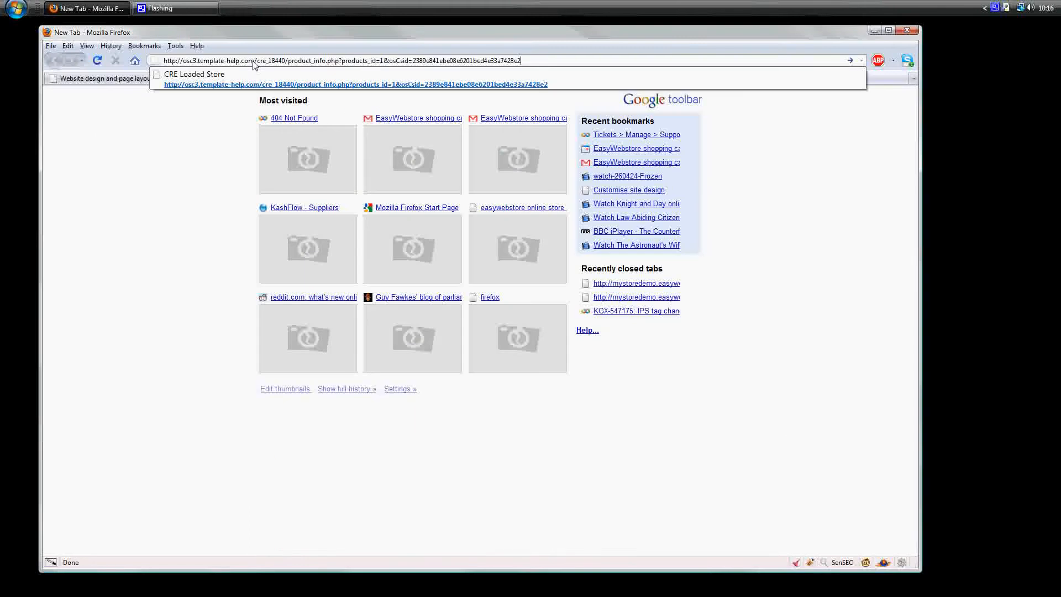
key("Return")
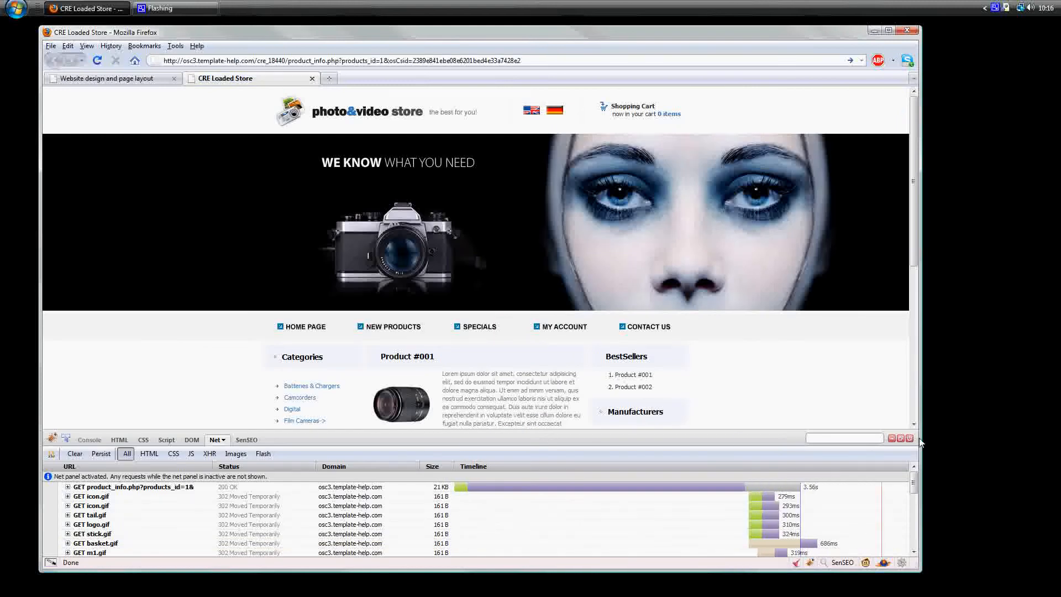
left_click(909, 439)
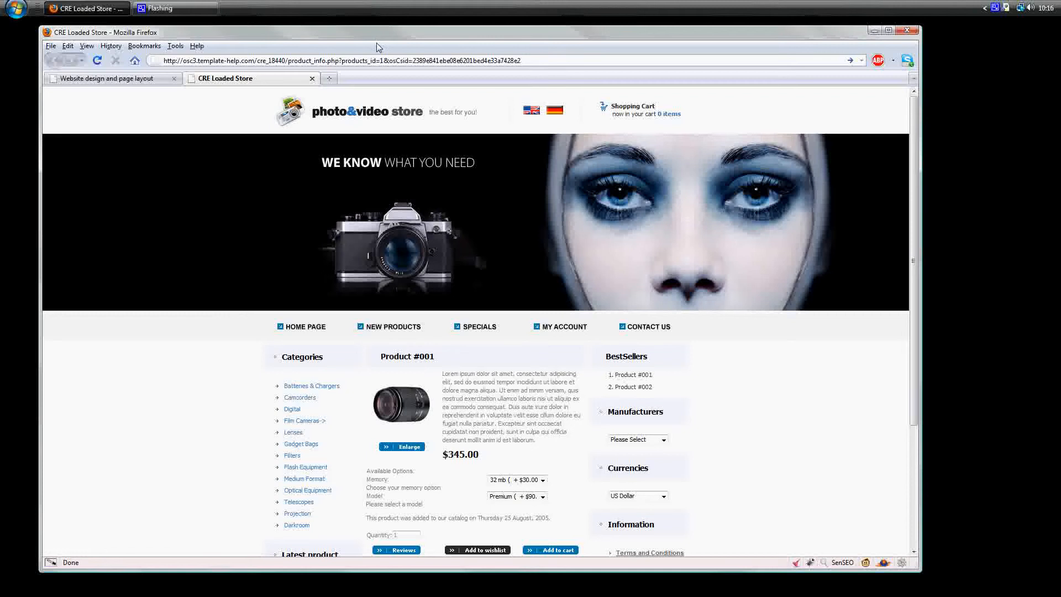
mouse_move(373, 39)
left_mouse_down()
mouse_move(389, 44)
mouse_move(364, 36)
left_mouse_up()
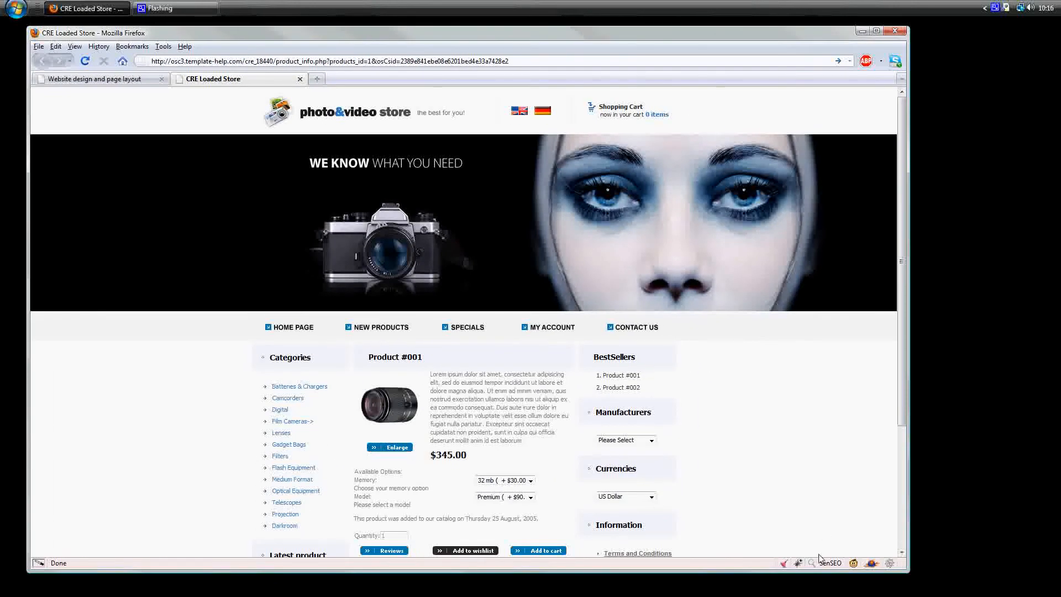
Step: Open the Firebug panel for the product page, start its element inspection and close the panel
left_click(799, 563)
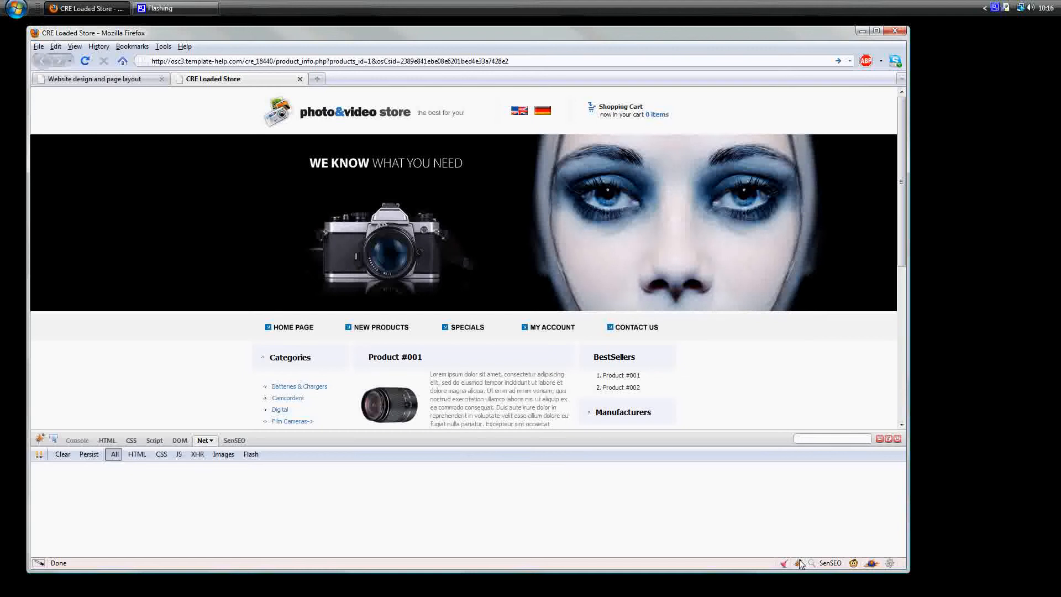
left_click(54, 439)
left_click(897, 438)
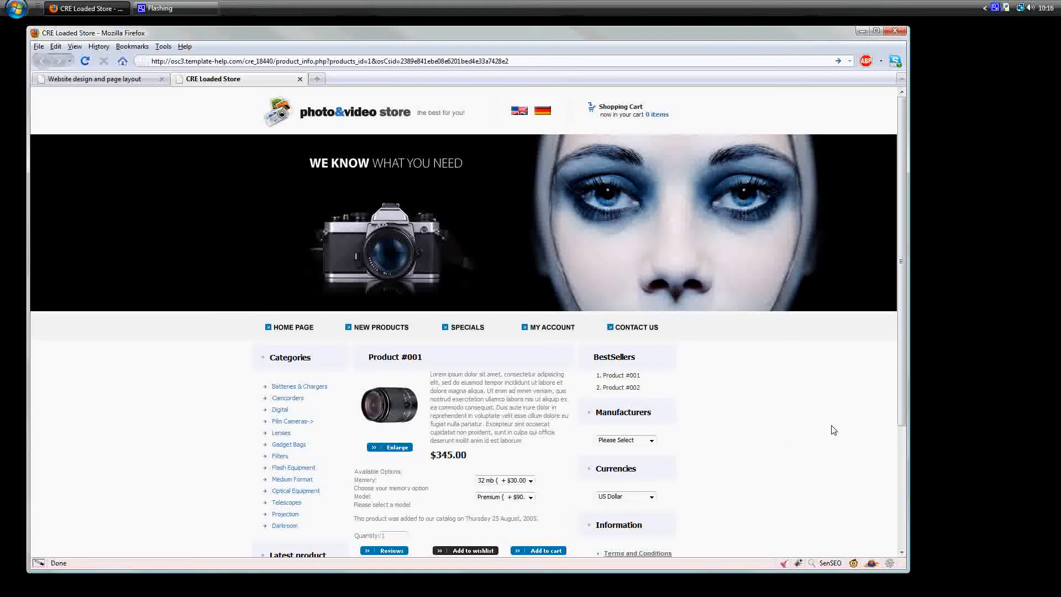
Step: Go to the photo & video store's home page and copy its web address
left_click(299, 329)
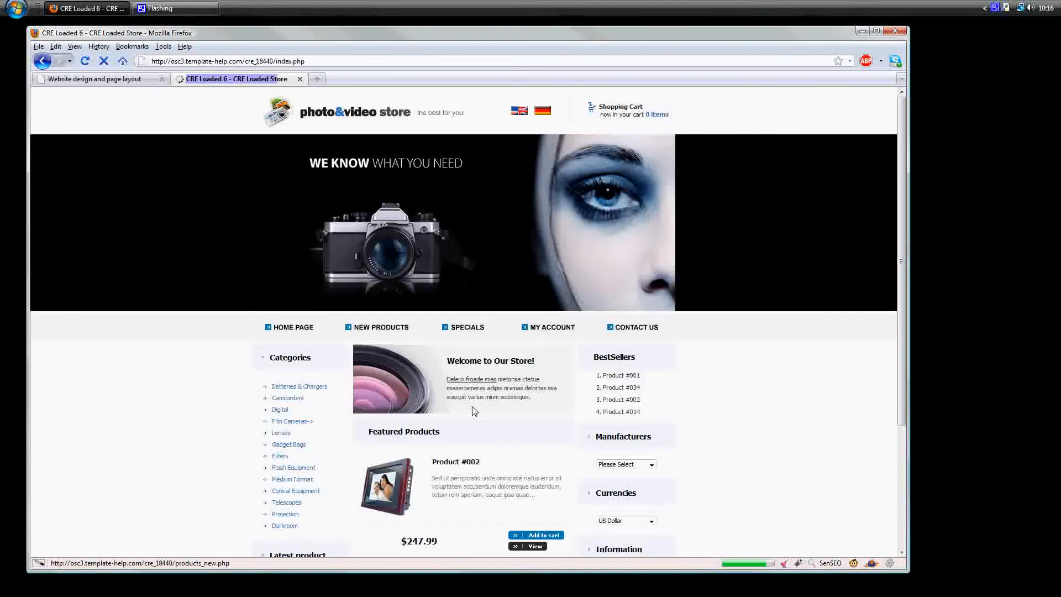
scroll(746, 444, "down", 5)
scroll(745, 444, "up", 5)
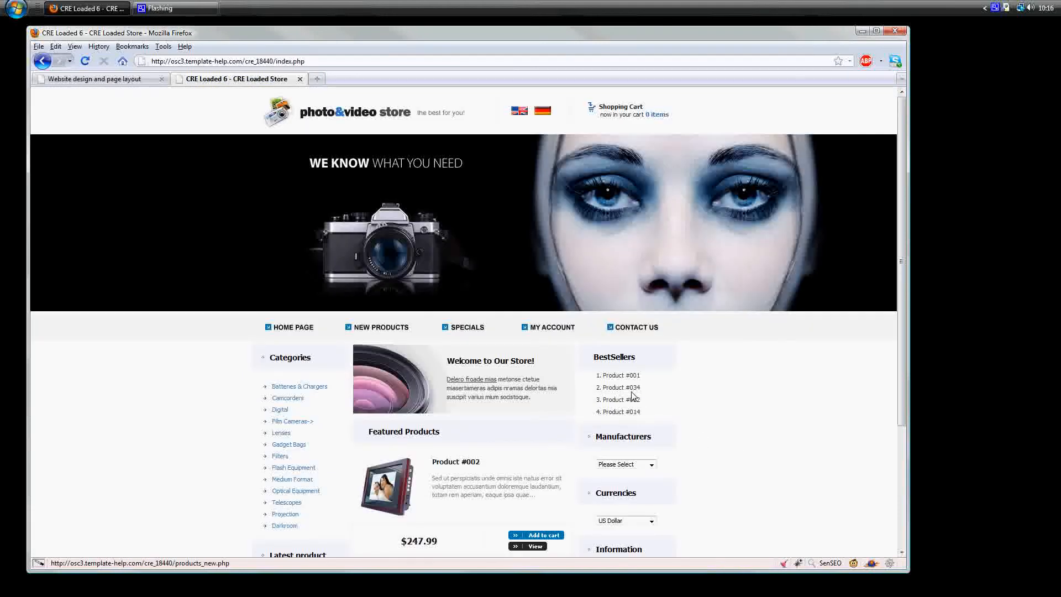
left_click(189, 64)
right_click(189, 66)
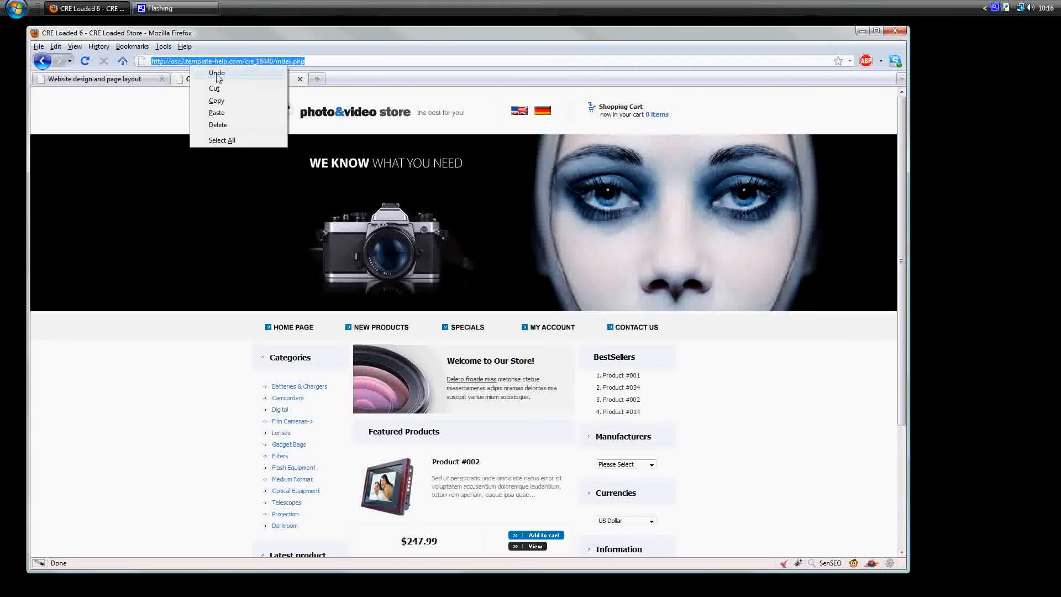
left_click(214, 104)
left_click(140, 79)
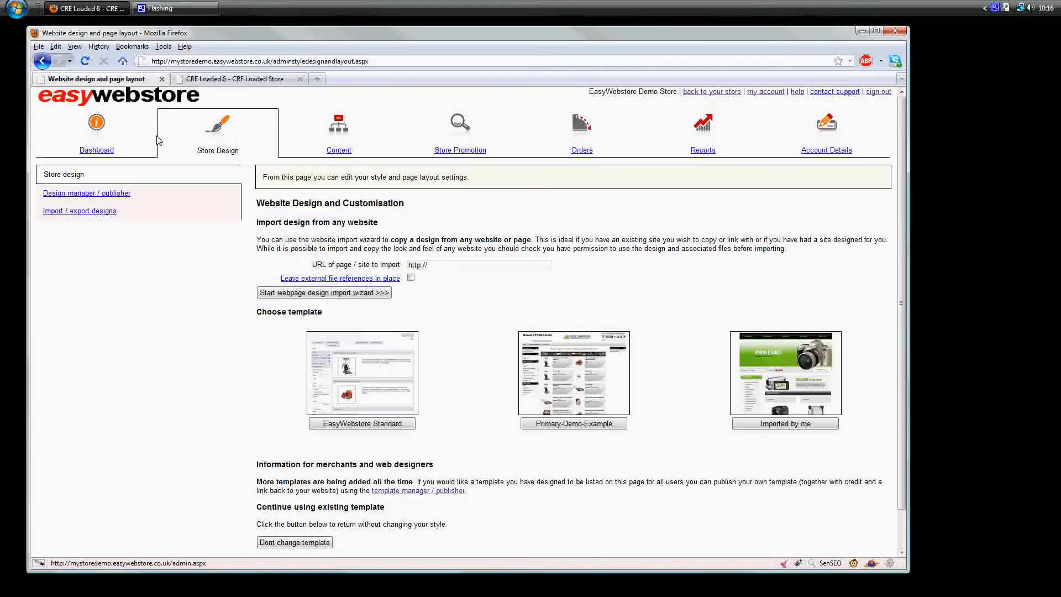
double_click(420, 265)
key("ctrl+v")
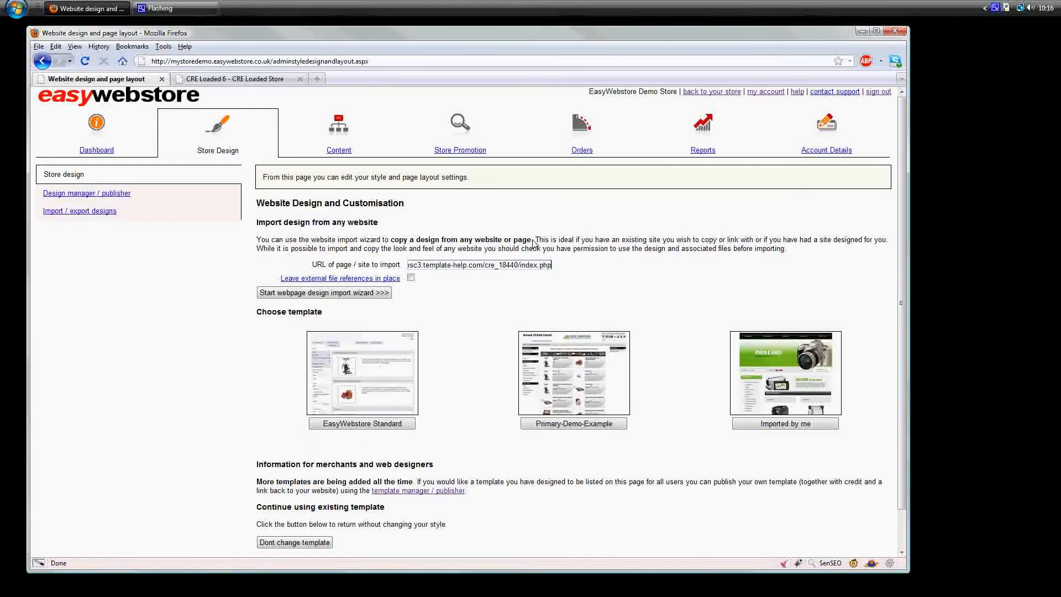
left_click(309, 293)
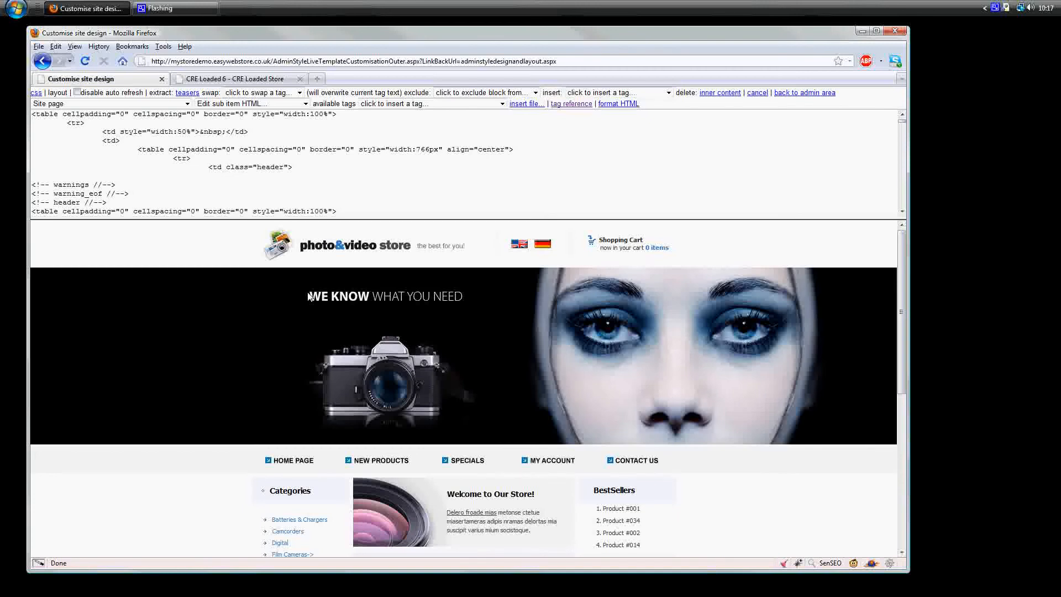
Step: Review the imported design's page preview, its stylesheet and its list of imported files
scroll(460, 390, "down", 10)
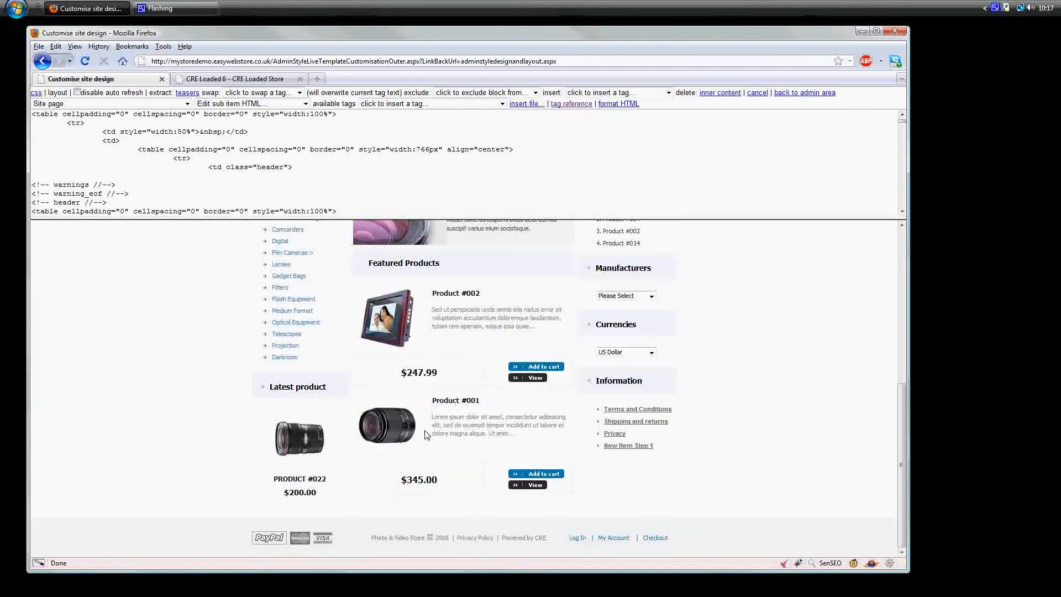
scroll(403, 429, "up", 10)
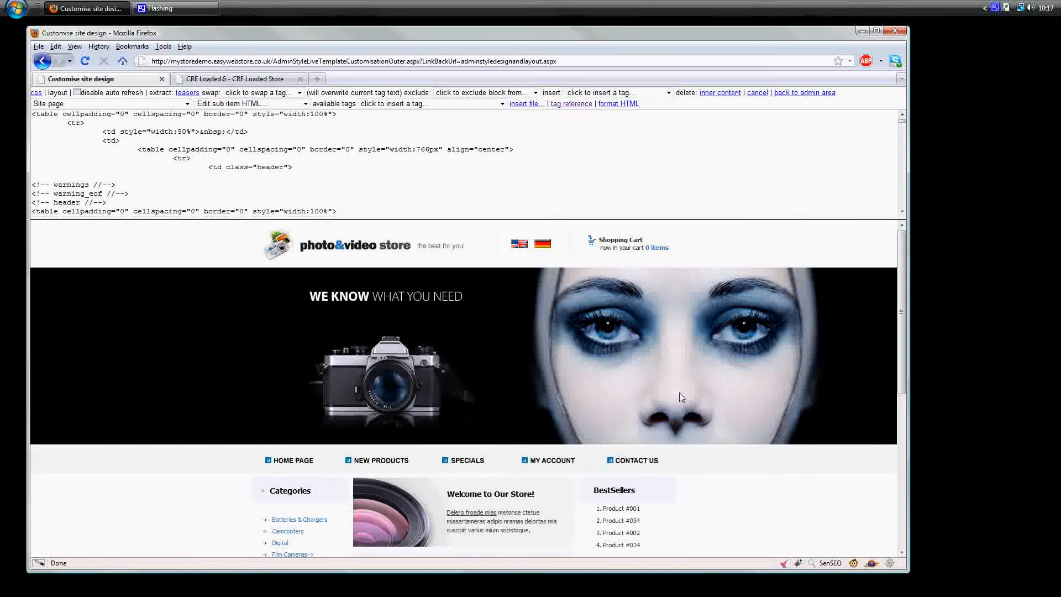
scroll(679, 392, "down", 10)
scroll(677, 393, "up", 10)
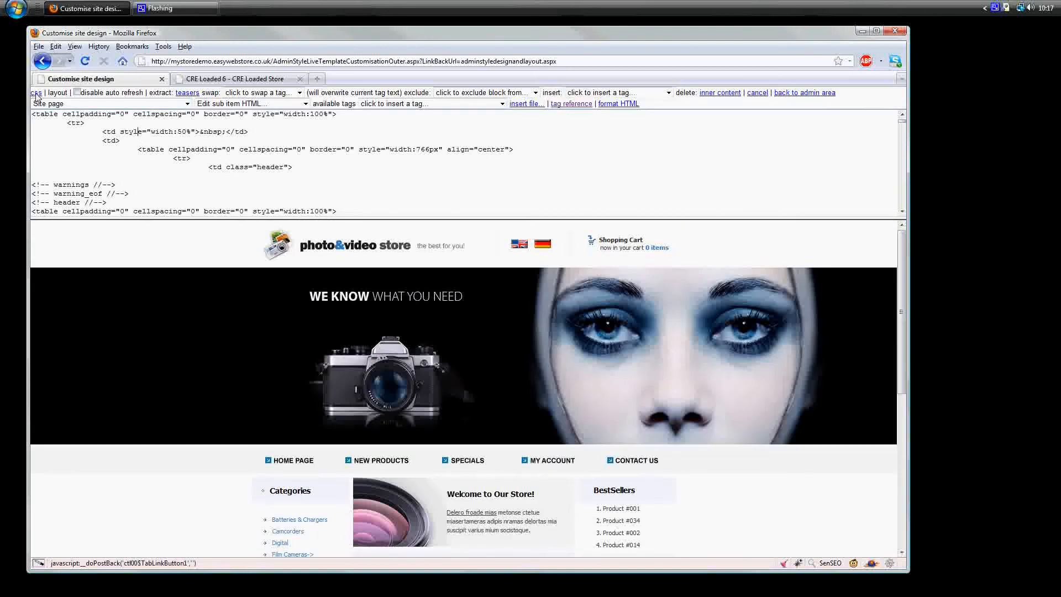
left_click(35, 93)
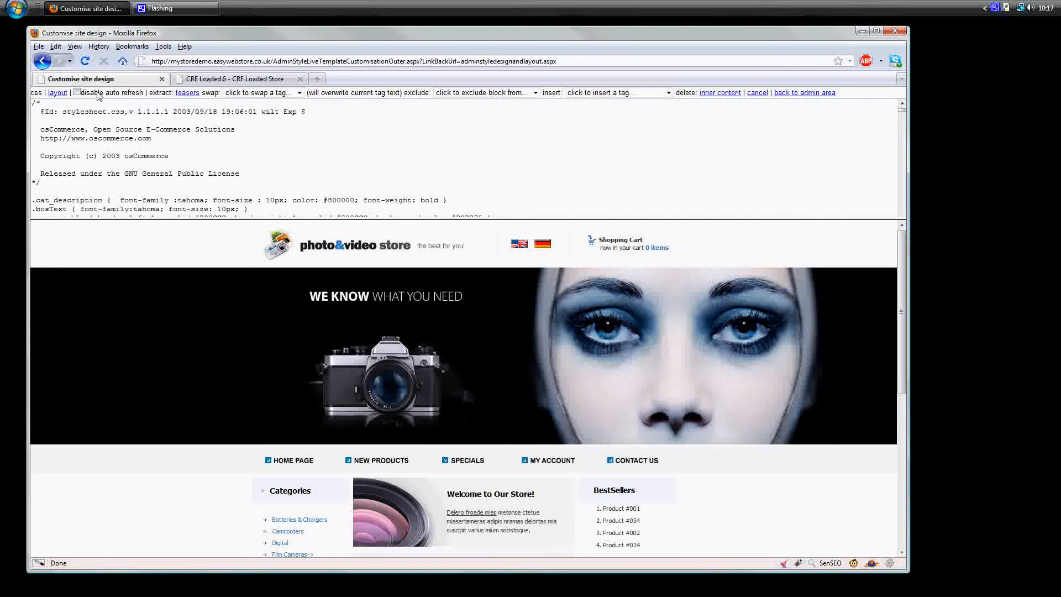
scroll(96, 107, "down", 5)
left_click(57, 92)
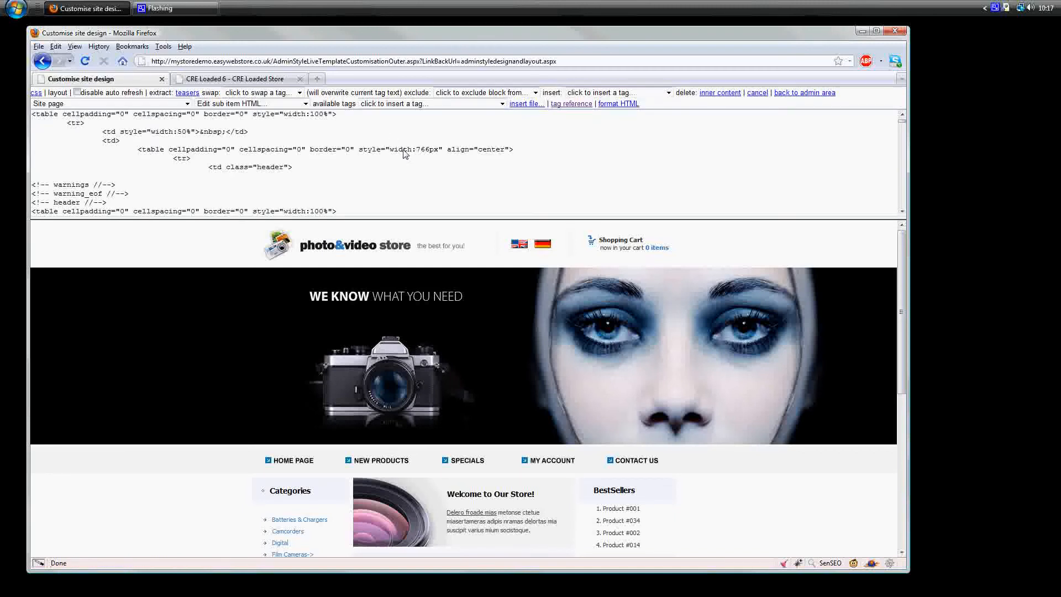
left_click(525, 103)
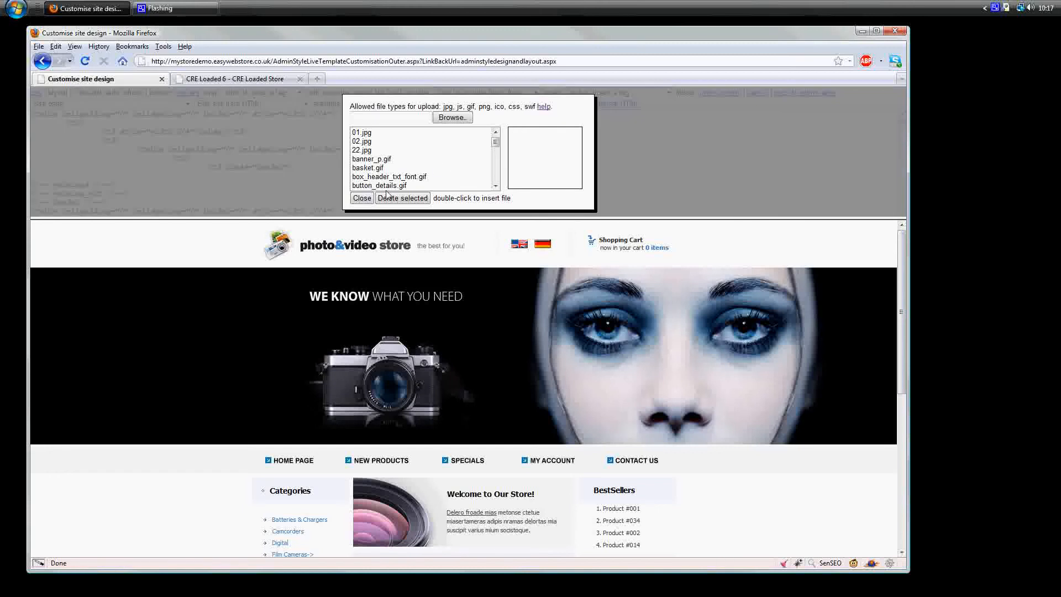
left_click(365, 201)
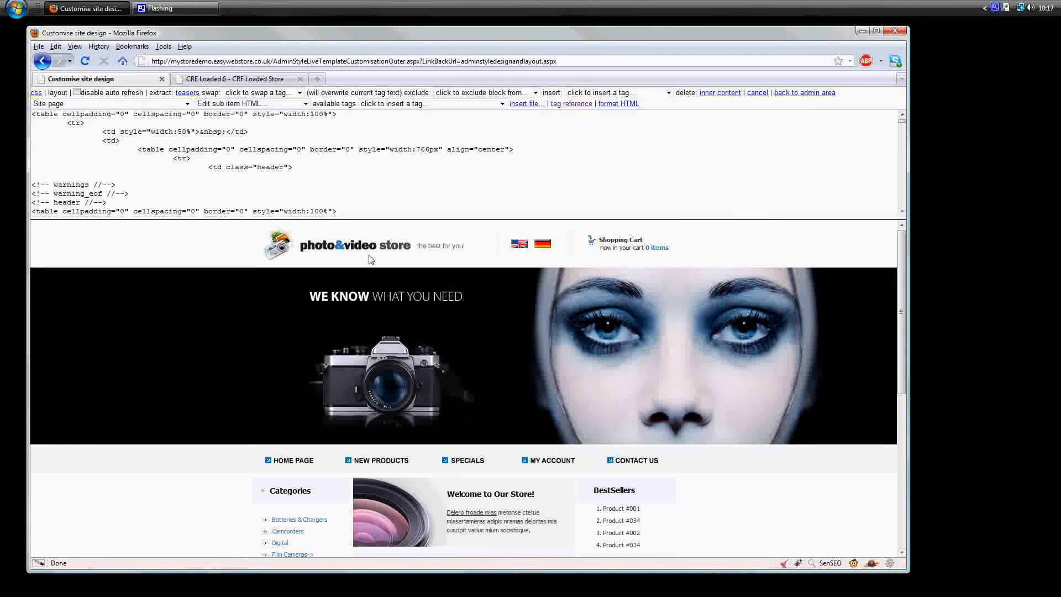
Step: Examine the imported page from header to footer, including the navigation, categories, featured products and information blocks
scroll(586, 403, "down", 6)
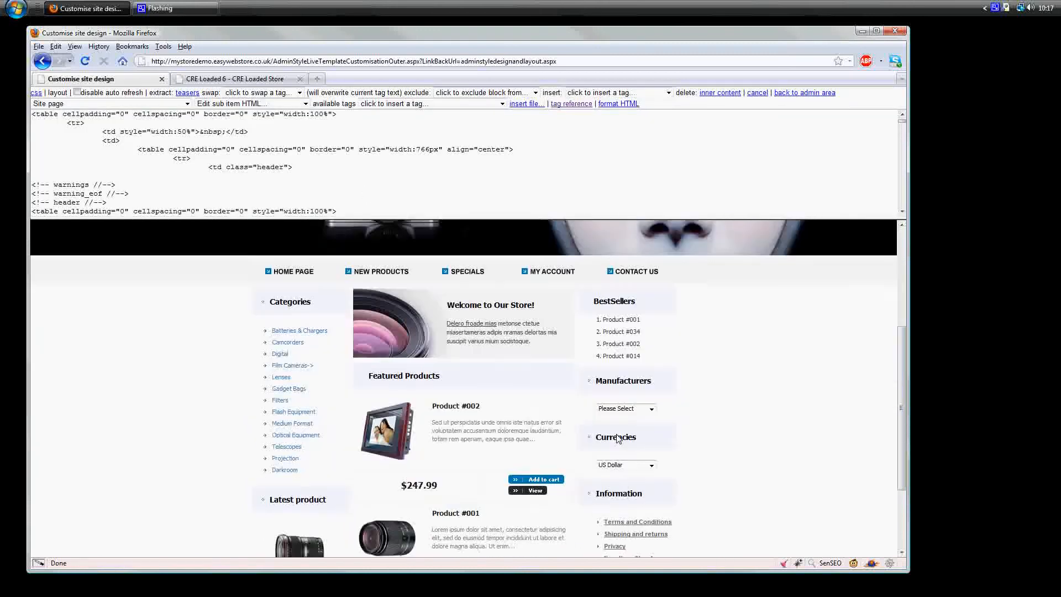
scroll(617, 433, "up", 6)
scroll(643, 454, "down", 5)
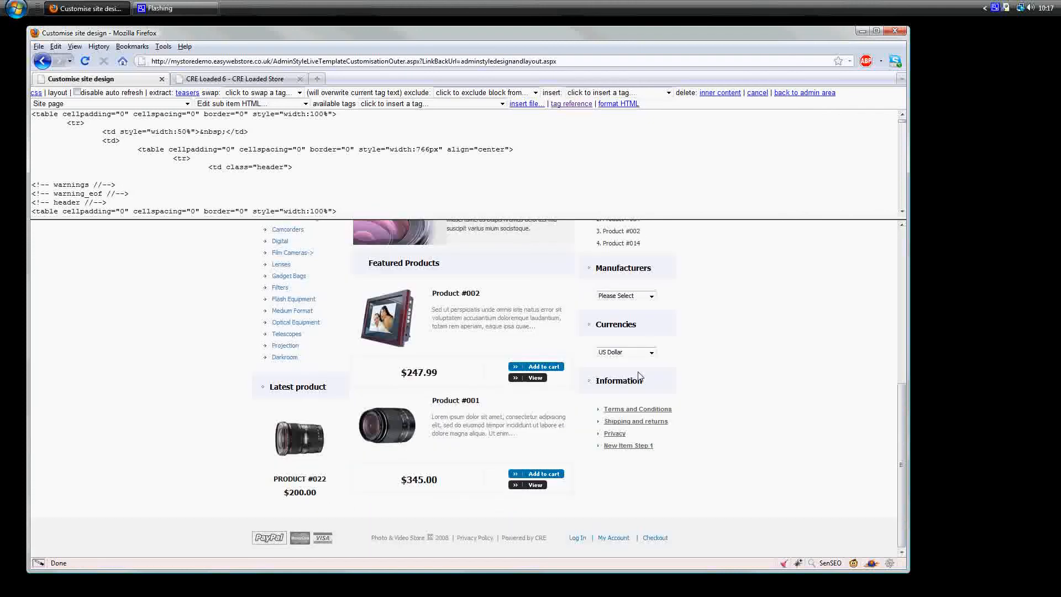
scroll(639, 376, "up", 5)
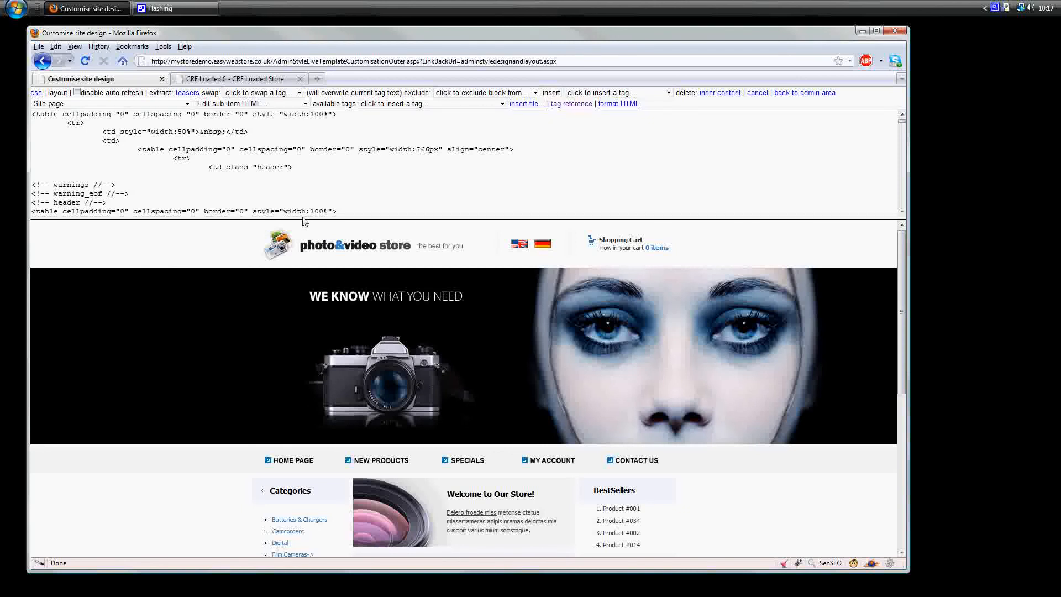
scroll(795, 469, "down", 5)
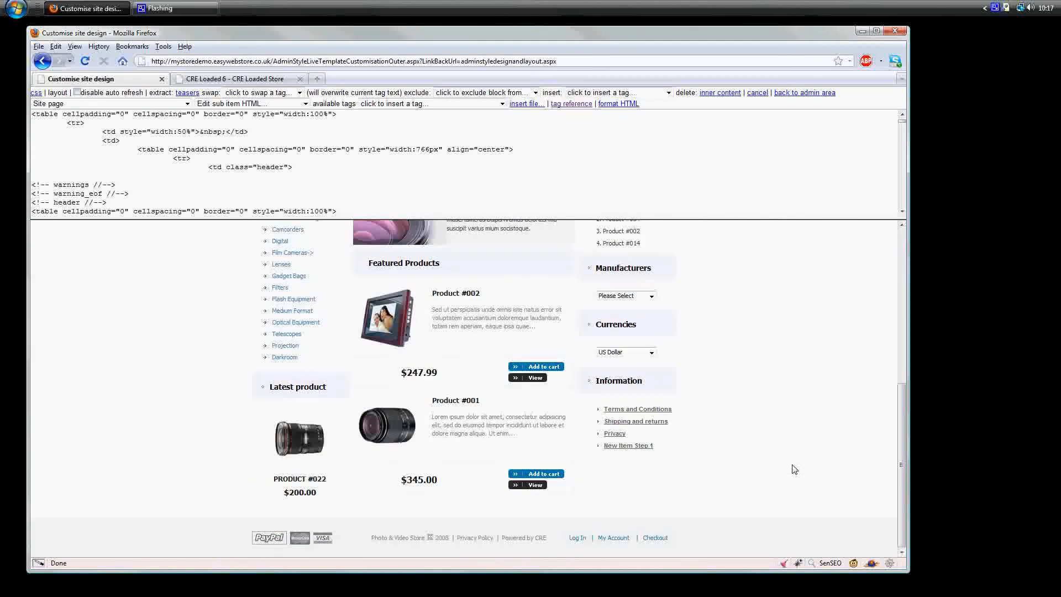
scroll(782, 506, "up", 6)
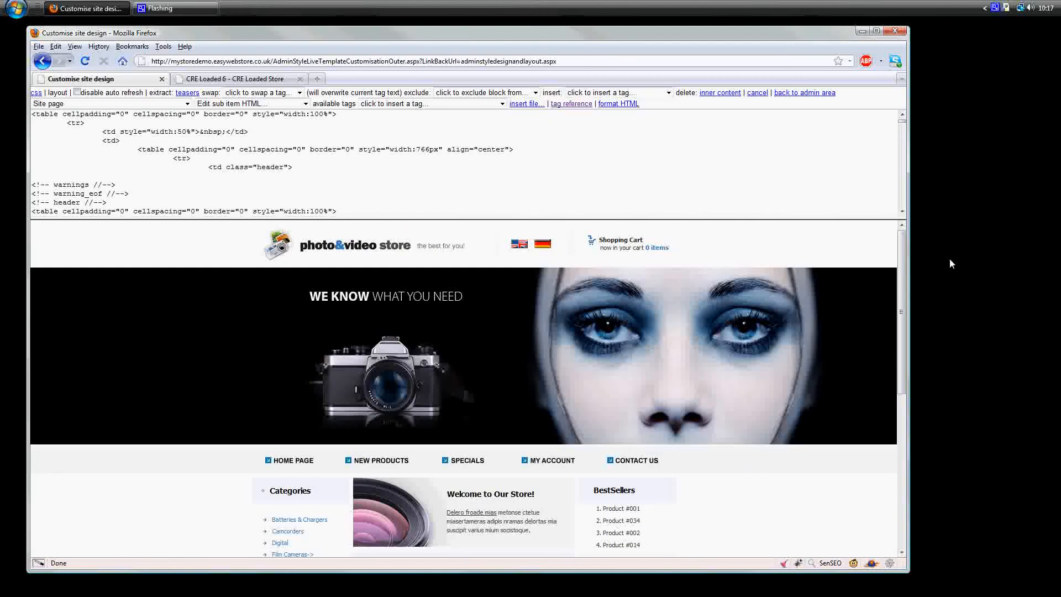
scroll(678, 366, "down", 3)
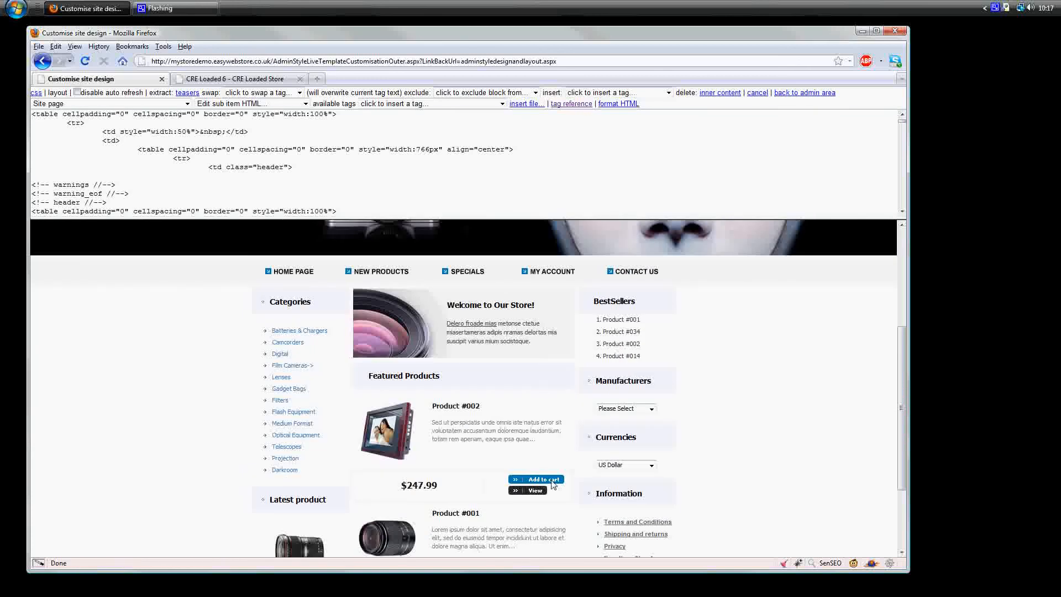
scroll(607, 485, "up", 3)
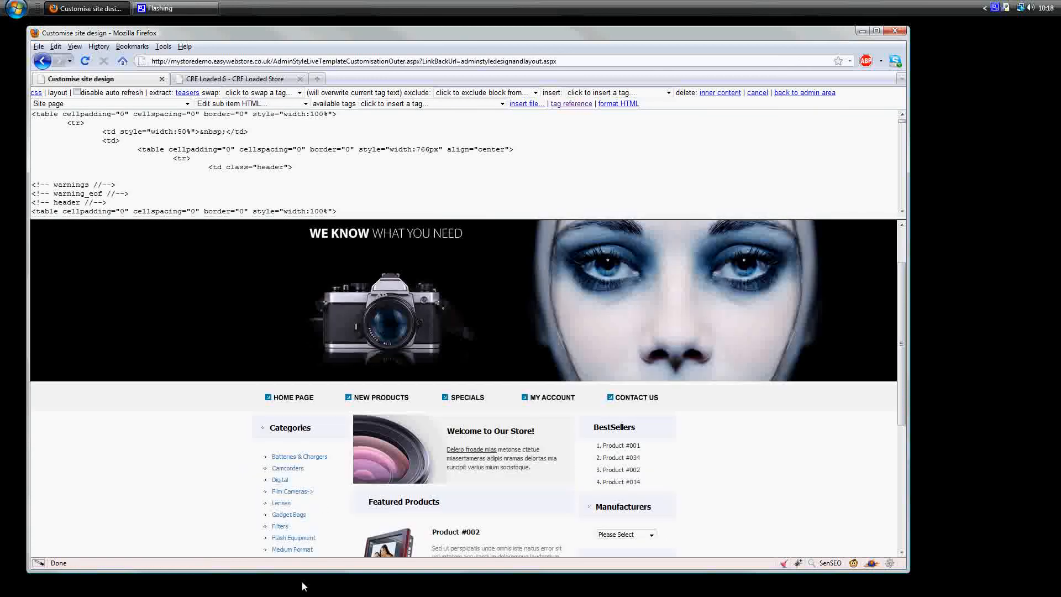
scroll(718, 486, "down", 5)
scroll(718, 485, "up", 7)
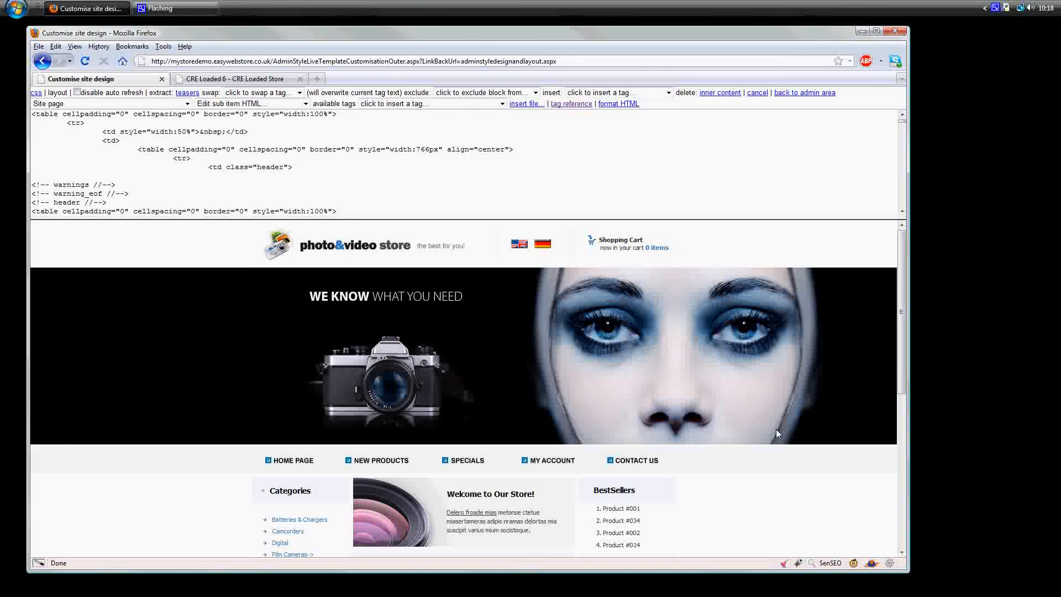